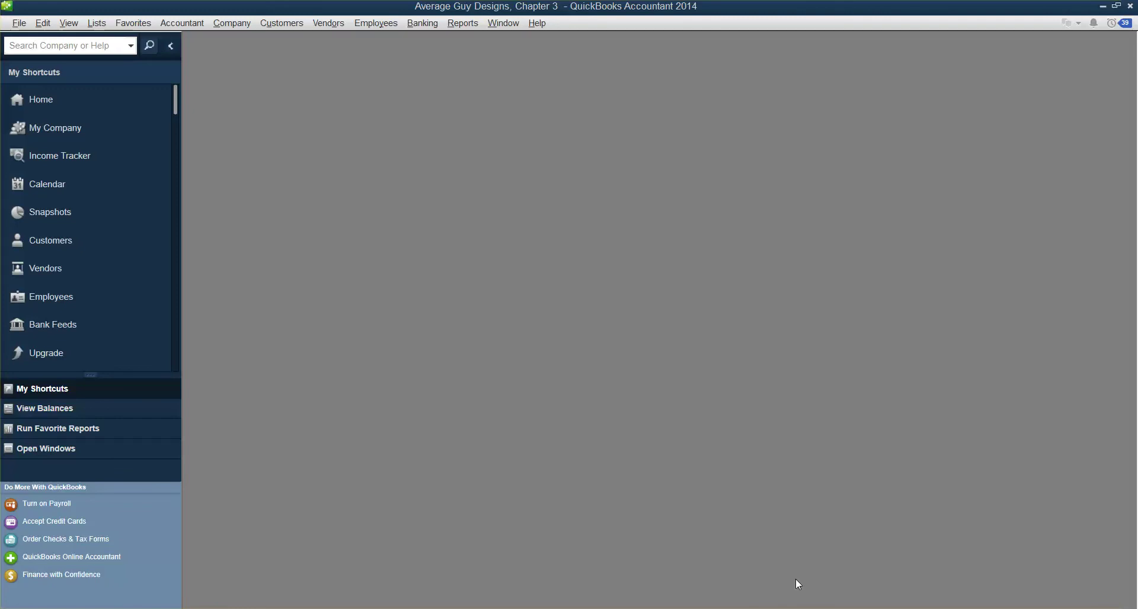
Show the Reports menu's list of available reports.
{"action": "left_click", "coordinate": [450, 27]}
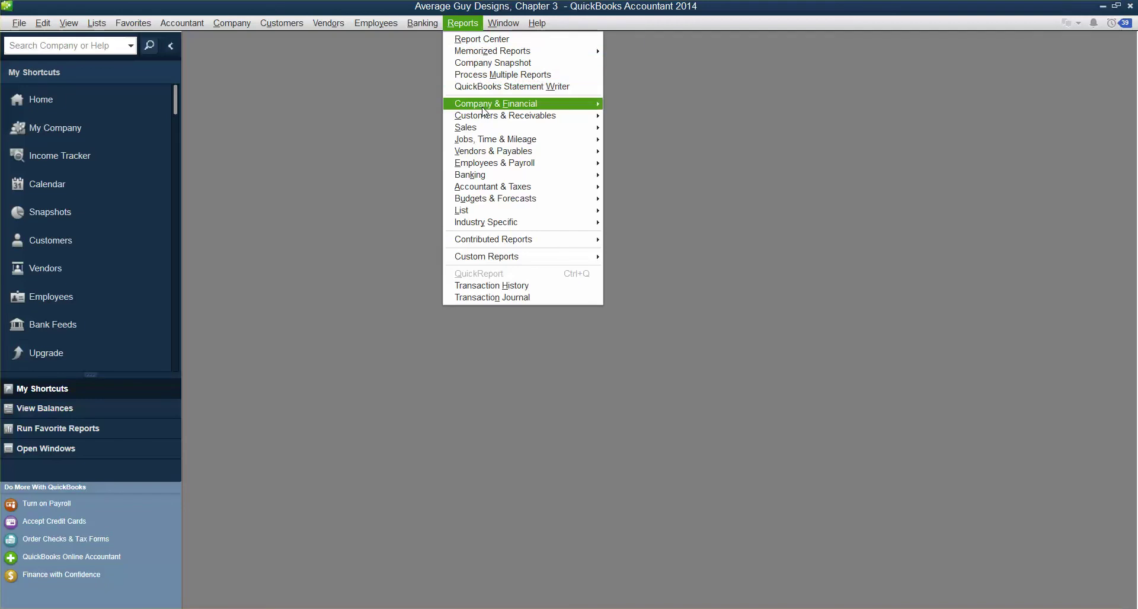
{"action": "mouse_move", "coordinate": [495, 104]}
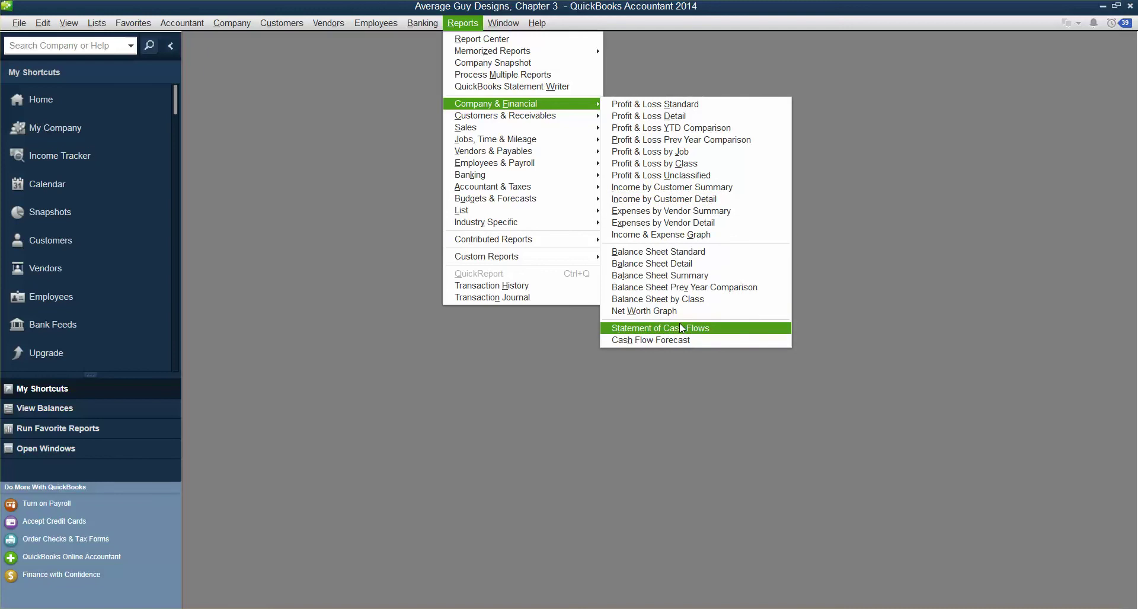
Run the Company & Financial Income & Expense Graph and bring up its date settings.
{"action": "left_click", "coordinate": [682, 234]}
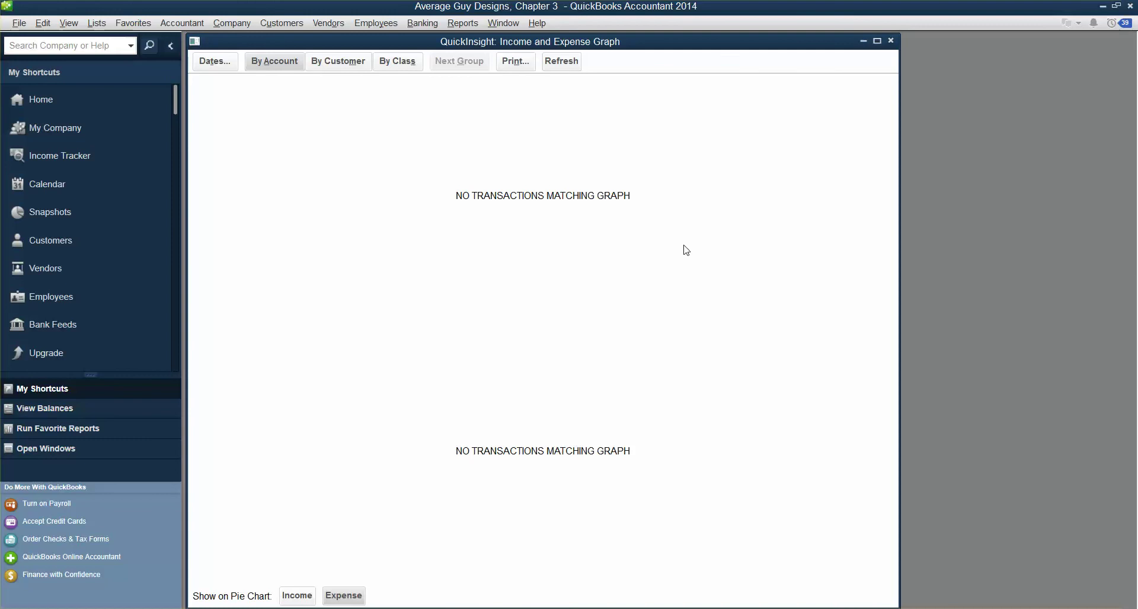
{"action": "left_click", "coordinate": [214, 61]}
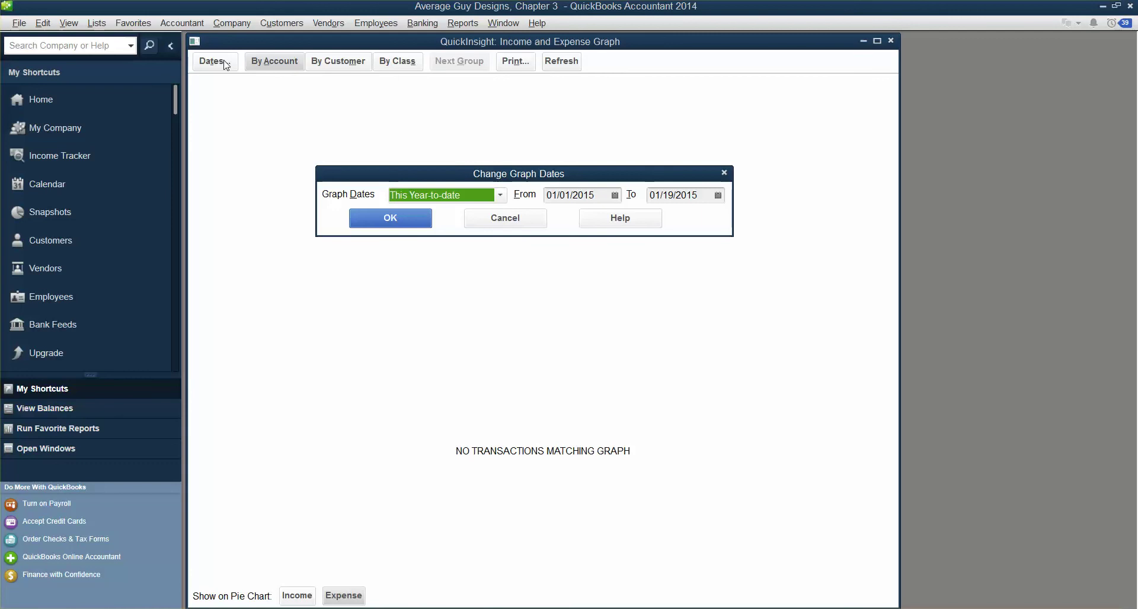
Set the graph's date range to 12/01/2014 through 12/31/2014.
{"action": "left_click", "coordinate": [614, 196]}
{"action": "left_click", "coordinate": [557, 216]}
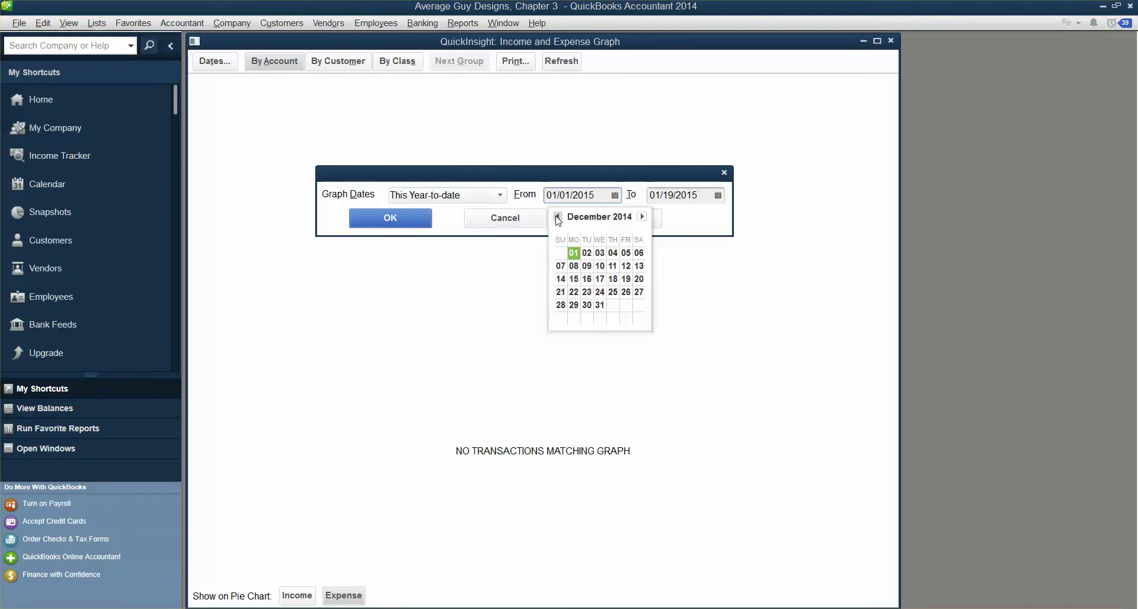
{"action": "left_click", "coordinate": [573, 253]}
{"action": "left_click", "coordinate": [717, 196]}
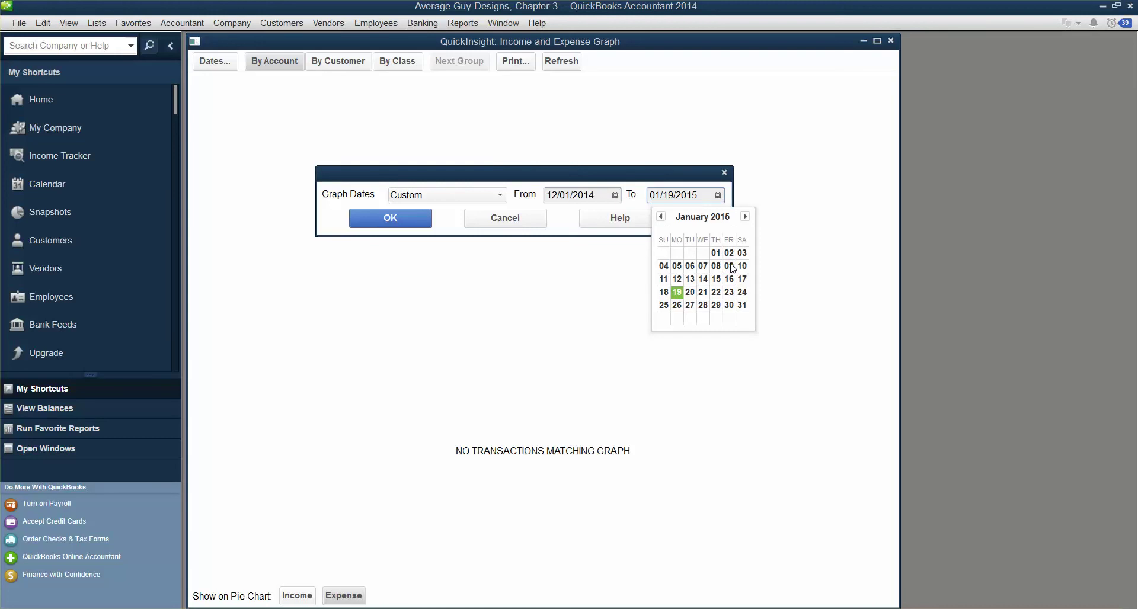
{"action": "left_click", "coordinate": [661, 217]}
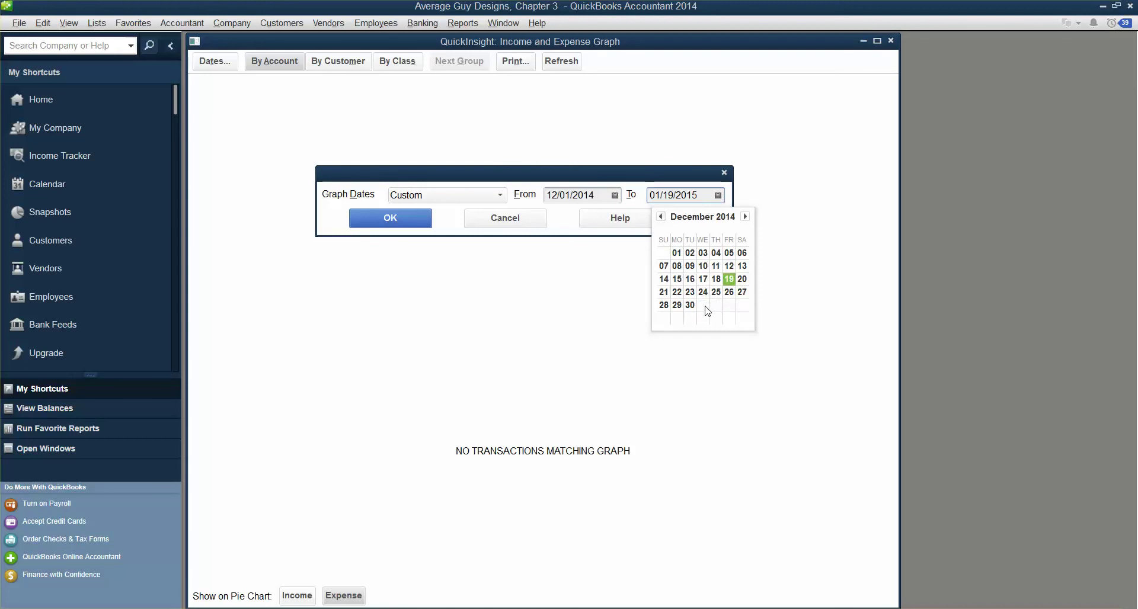
{"action": "left_click", "coordinate": [703, 306]}
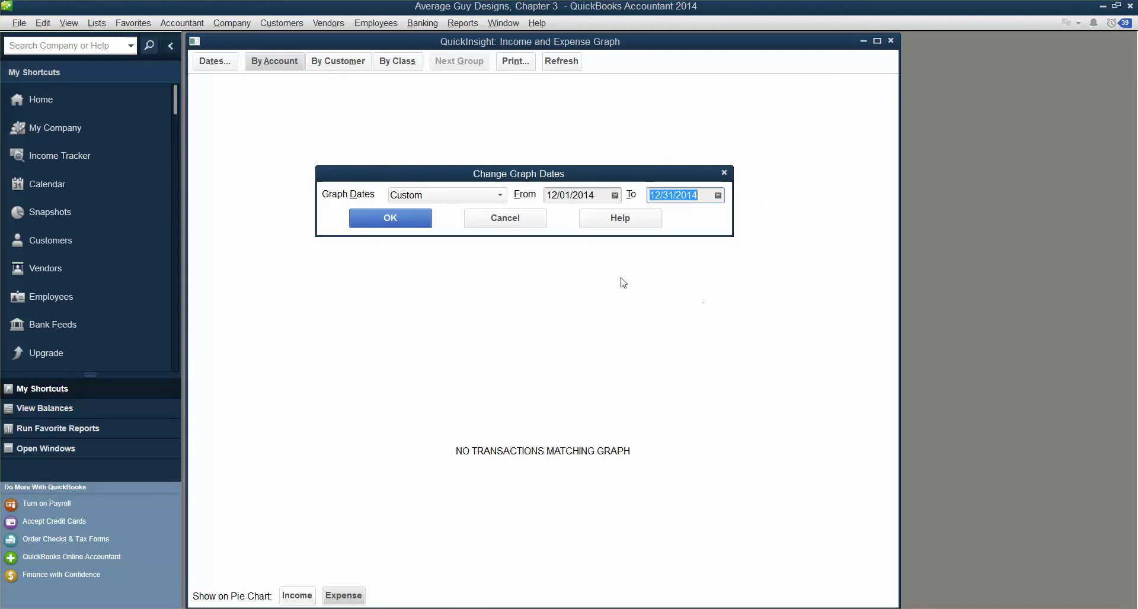
{"action": "left_click", "coordinate": [378, 218]}
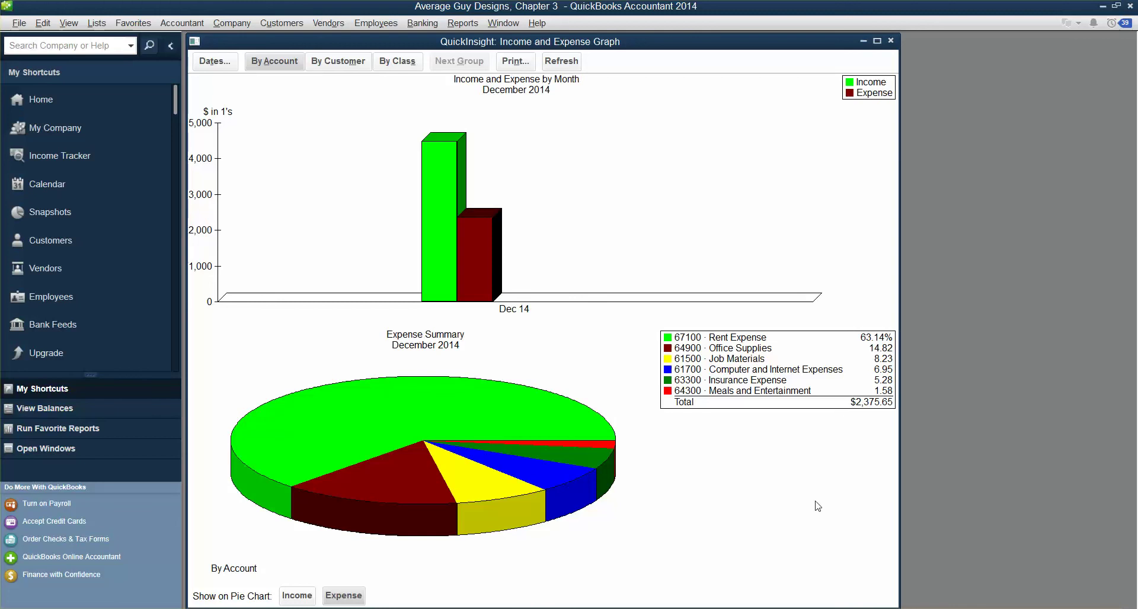
Reveal the Rent Expense slice amount ($1,500.00) on the expense pie chart.
{"action": "left_click", "coordinate": [418, 410]}
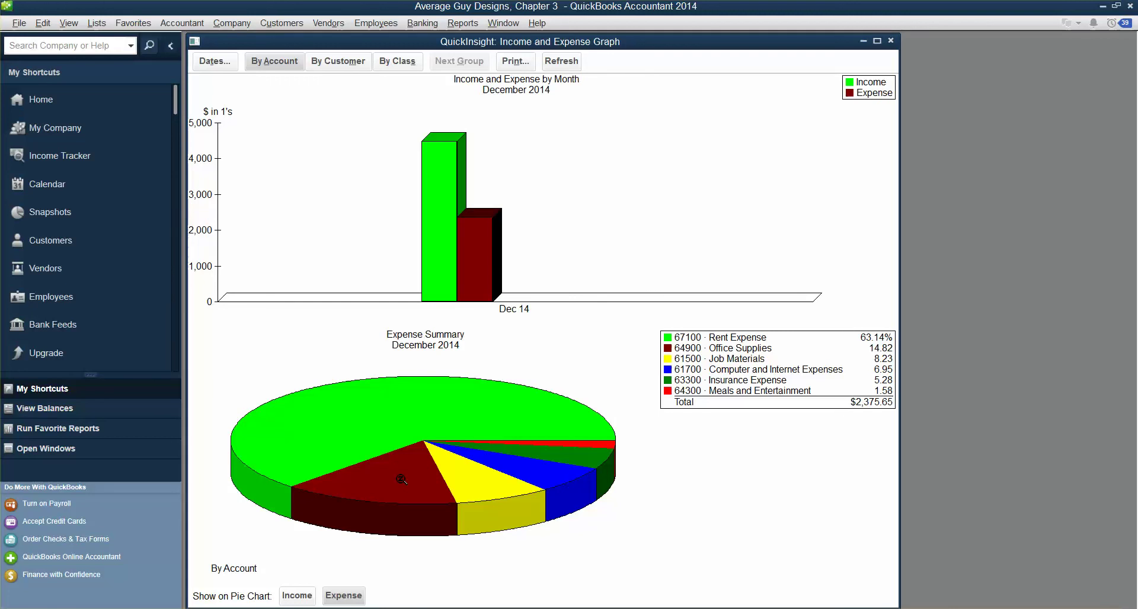
{"action": "left_click", "coordinate": [402, 480]}
{"action": "left_click", "coordinate": [474, 486]}
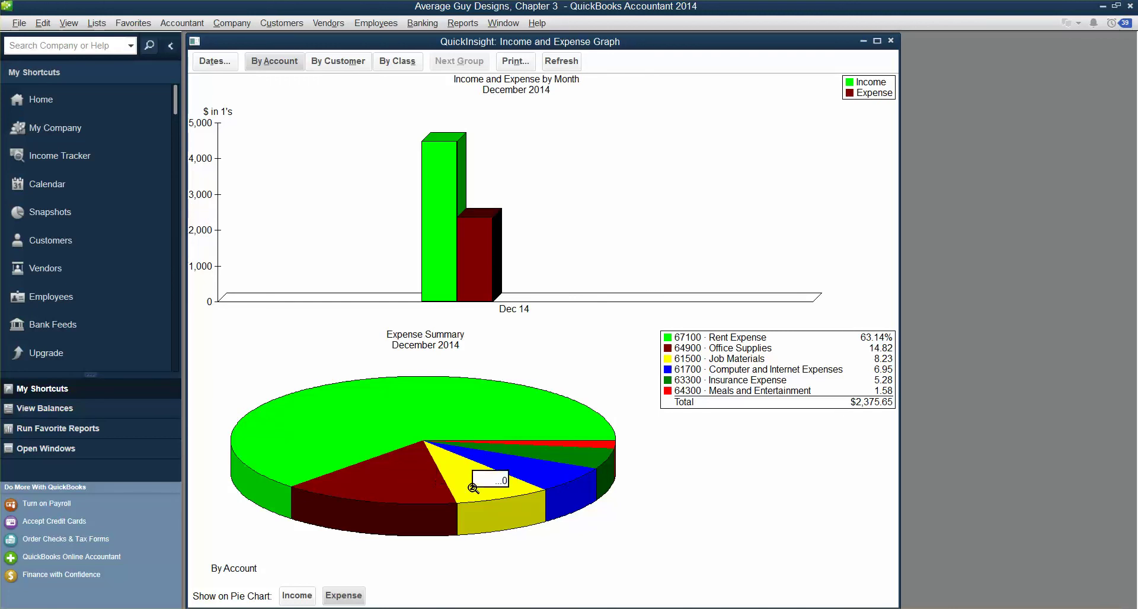
{"action": "left_click", "coordinate": [548, 468]}
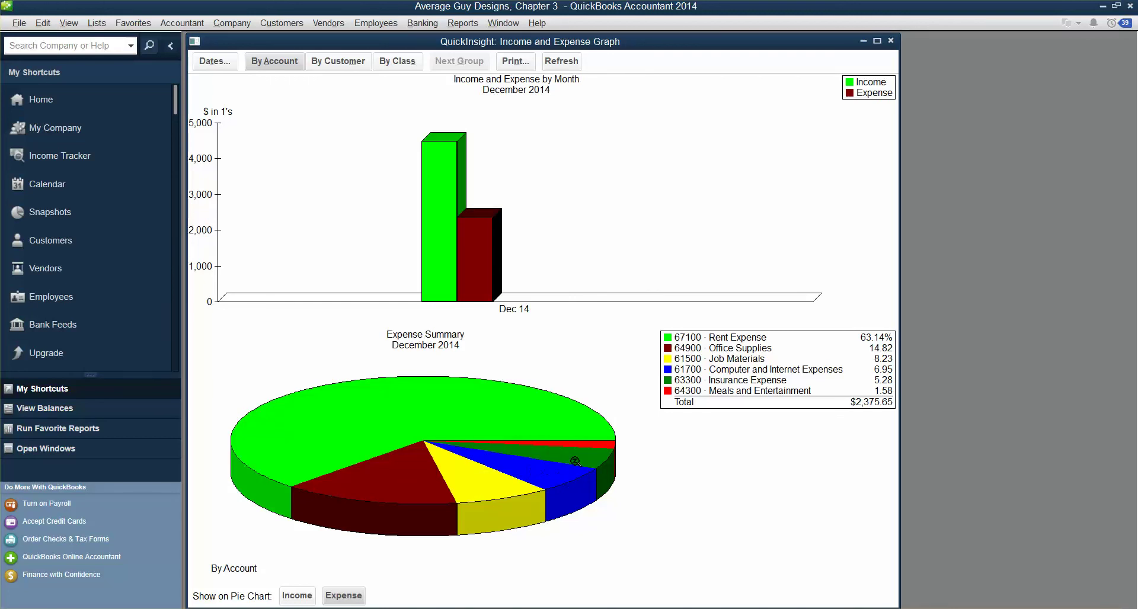
{"action": "left_click", "coordinate": [514, 411]}
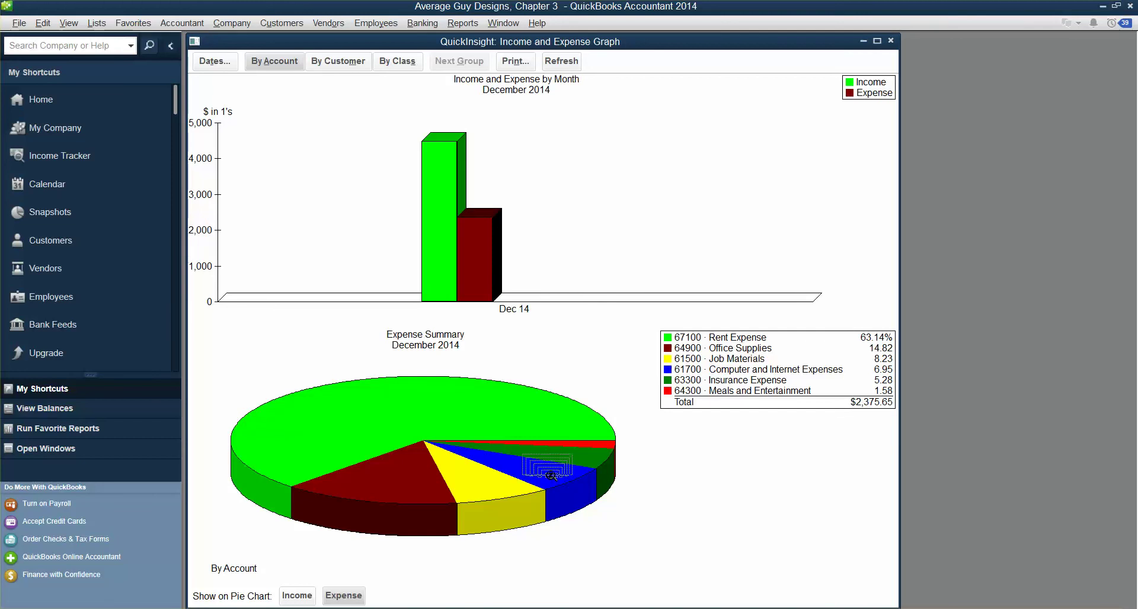
{"action": "double_click", "coordinate": [551, 477]}
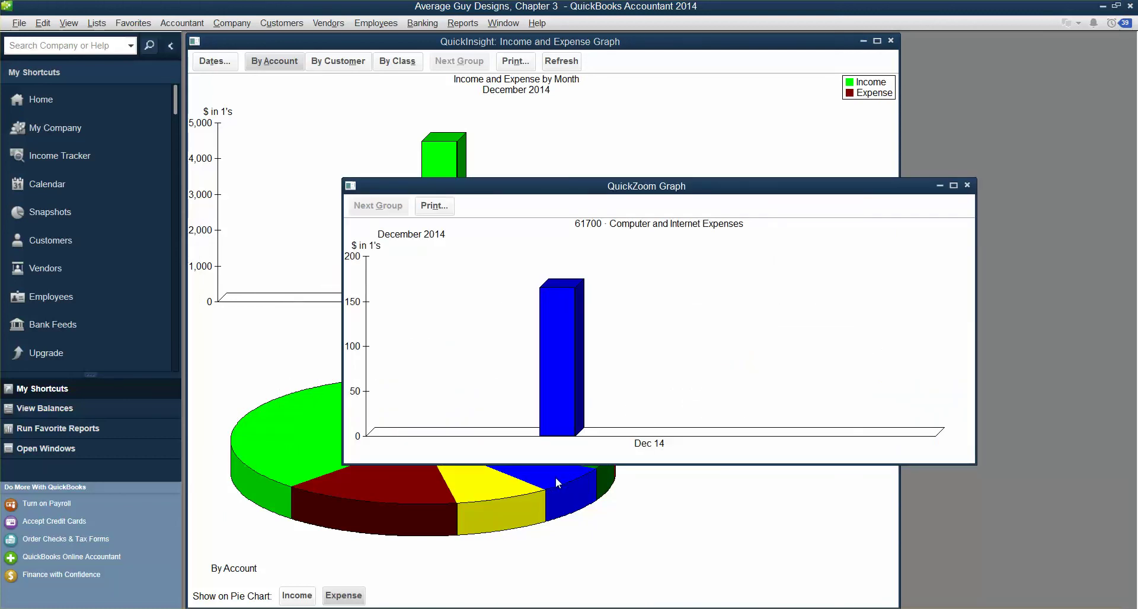
QuickZoom on the December bar to list the $165.17 Popelka Broadband bill.
{"action": "double_click", "coordinate": [562, 355]}
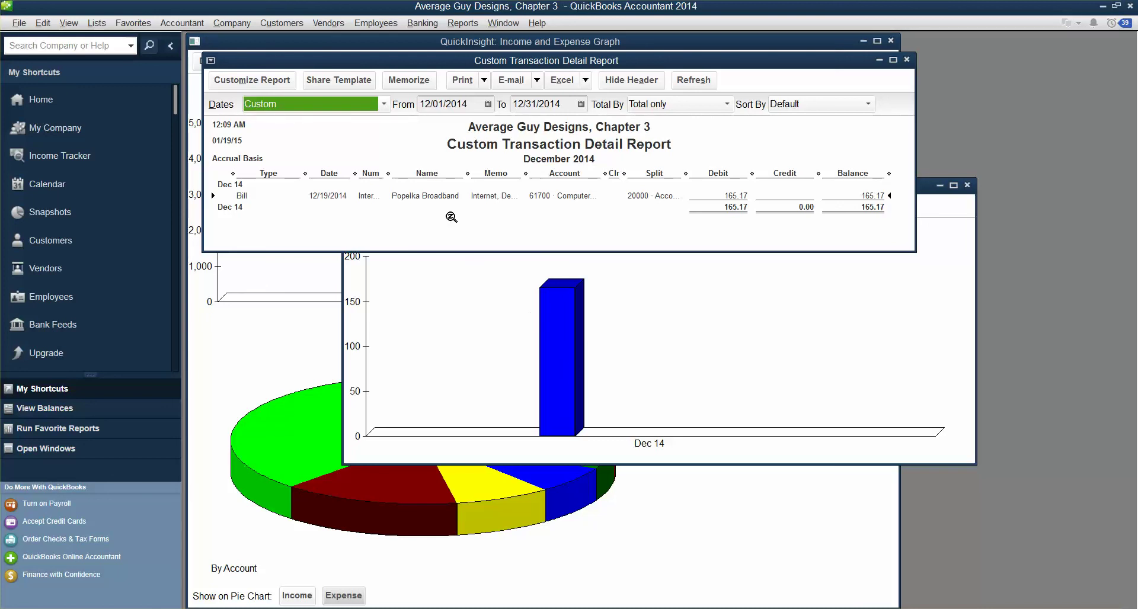
Open the paid 12/19/2014 Popelka Broadband bill for $165.17.
{"action": "double_click", "coordinate": [427, 196]}
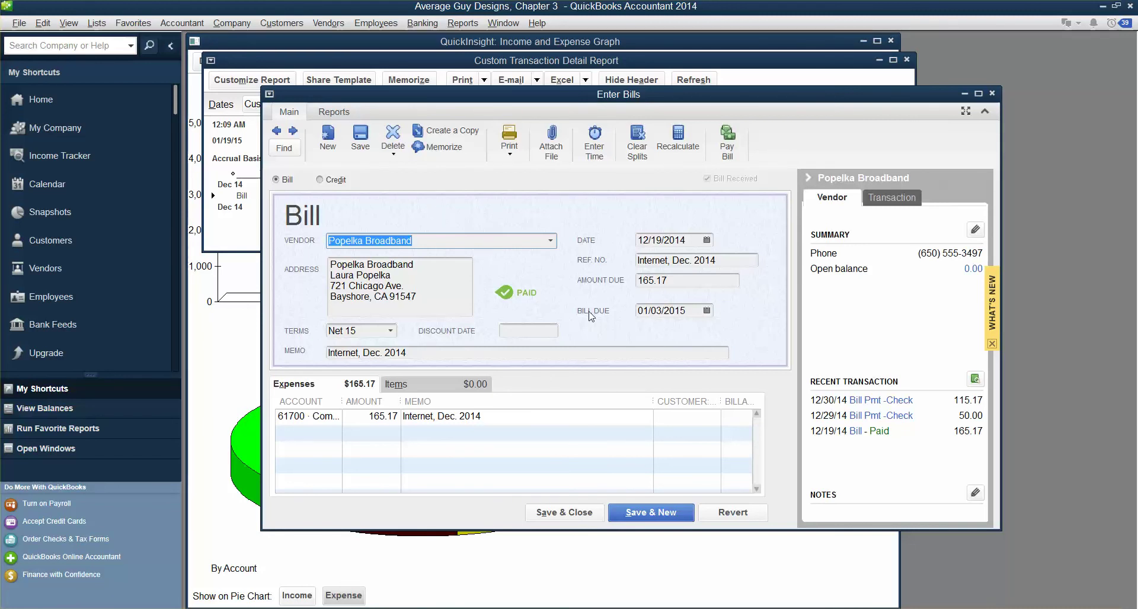
{"action": "left_click", "coordinate": [511, 25]}
Close all windows and exit QuickBooks, confirming the exit prompt.
{"action": "left_click", "coordinate": [519, 52]}
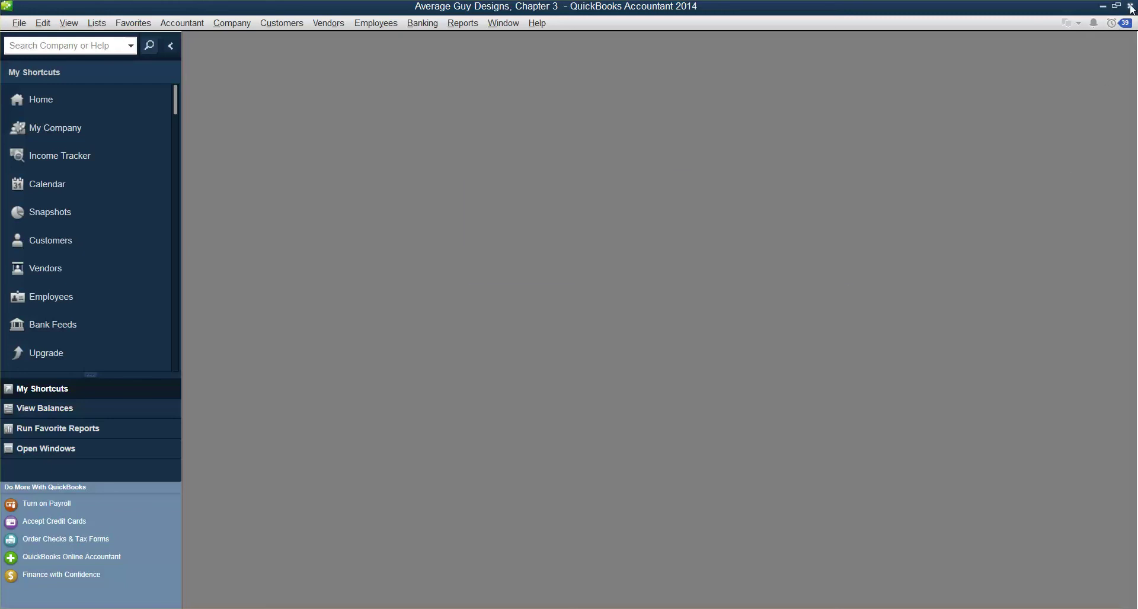
{"action": "left_click", "coordinate": [1130, 6]}
{"action": "left_click", "coordinate": [628, 268]}
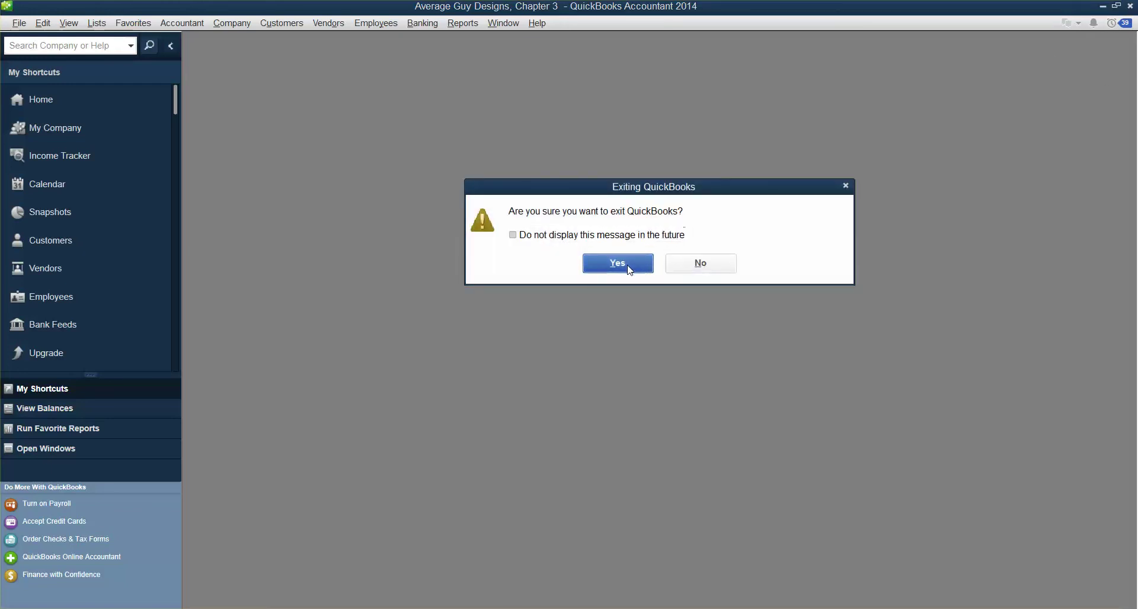